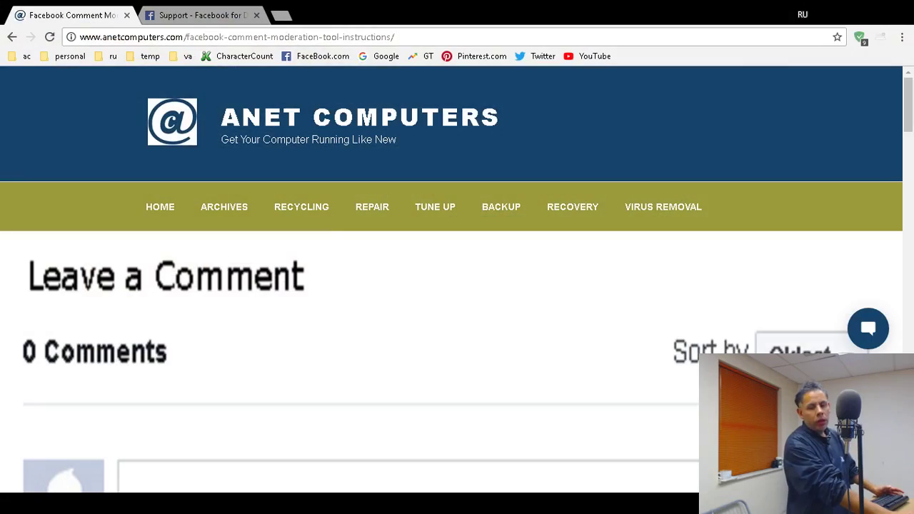
Step: Read the Facebook comment moderation article from the reader's question through the two ways to moderate comments
scroll(457, 285, "down", 8)
scroll(456, 286, "down", 5)
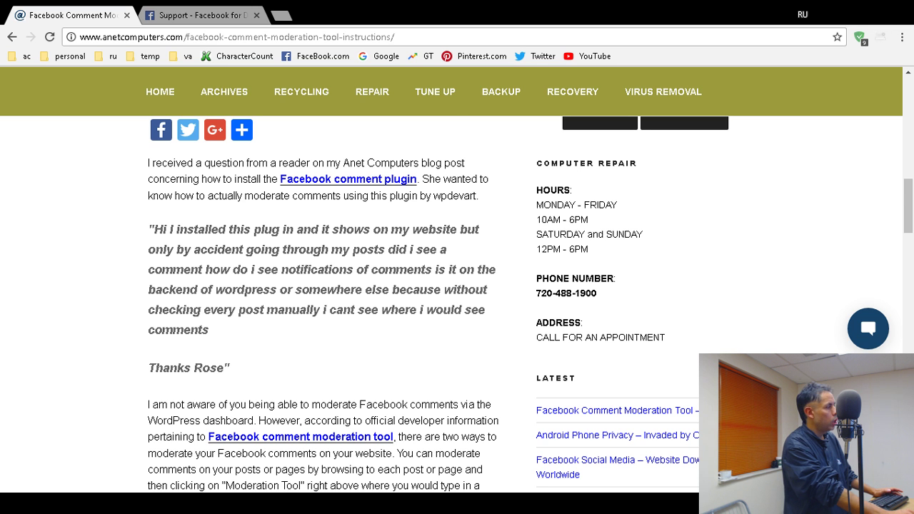
scroll(457, 300, "down", 3)
scroll(457, 299, "down", 2)
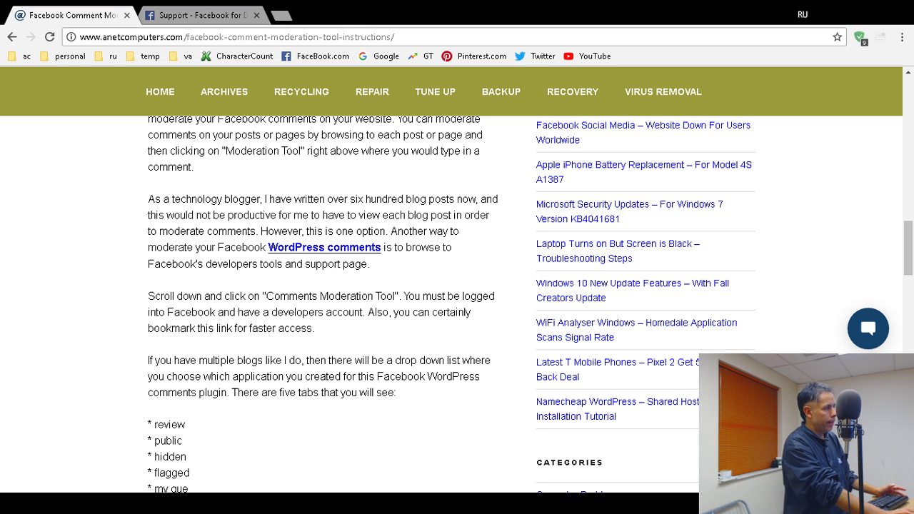
scroll(457, 300, "up", 2)
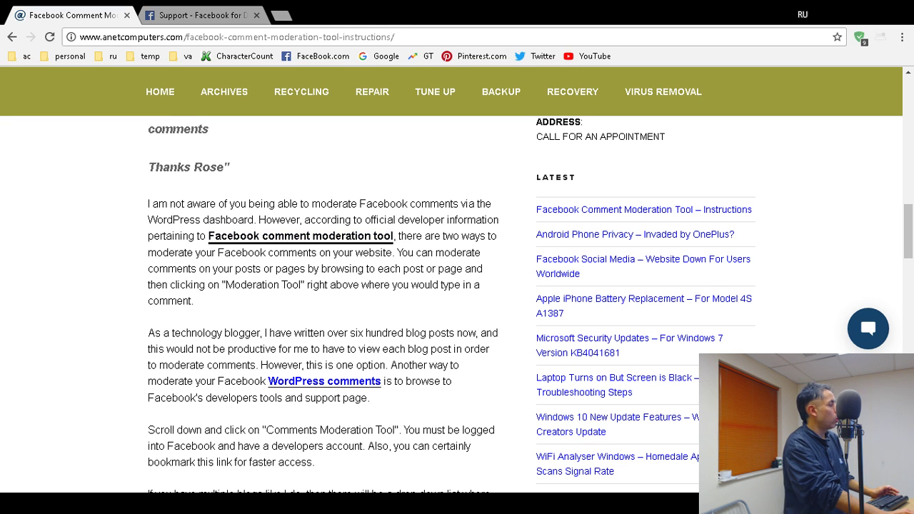
Step: Open the article's Facebook comment plugin link in a new tab and switch to that installation post
left_click(300, 236, "ctrl")
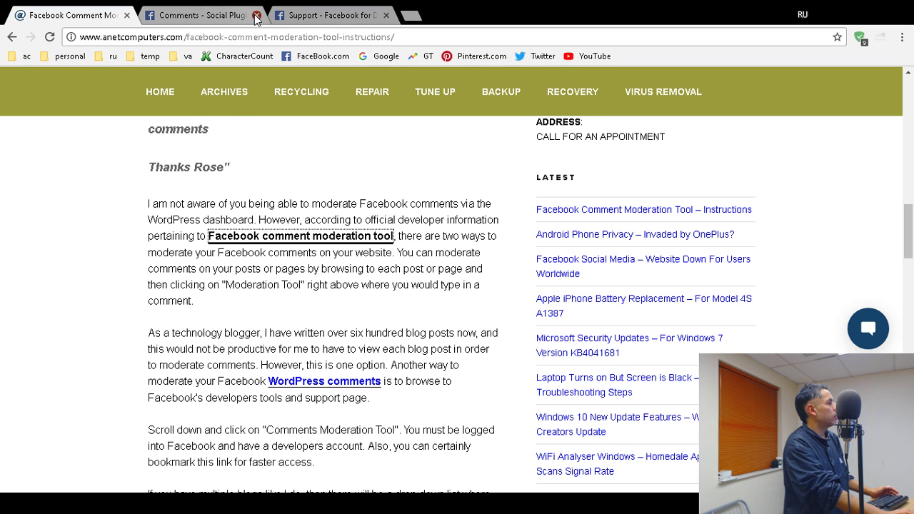
left_click(257, 16)
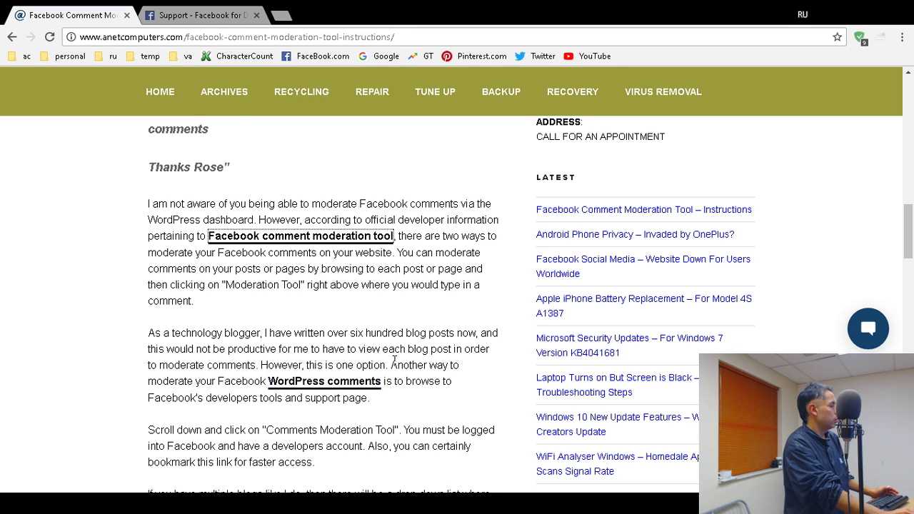
scroll(396, 361, "down", 9)
scroll(402, 363, "up", 12)
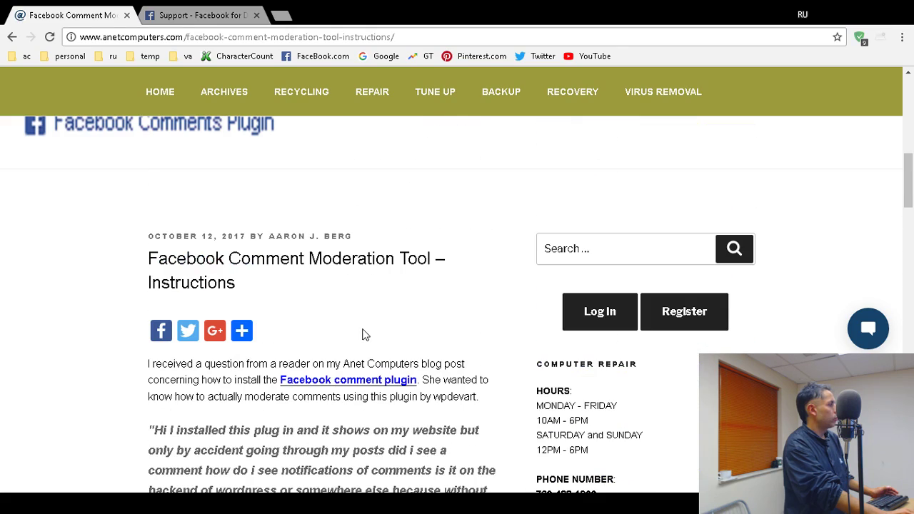
middle_click(352, 385)
left_click(235, 16)
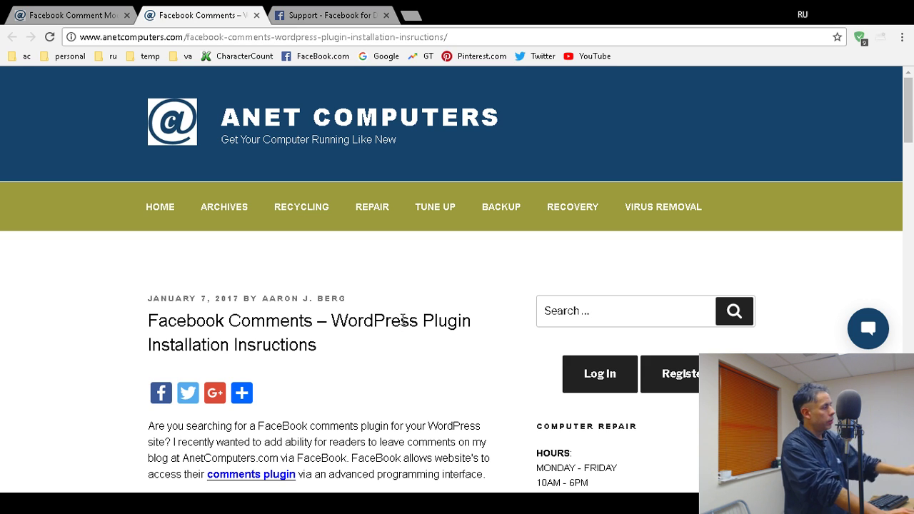
Step: Open the Moderation Tool from the comment section at the end of the WordPress plugin installation post
scroll(404, 387, "down", 1)
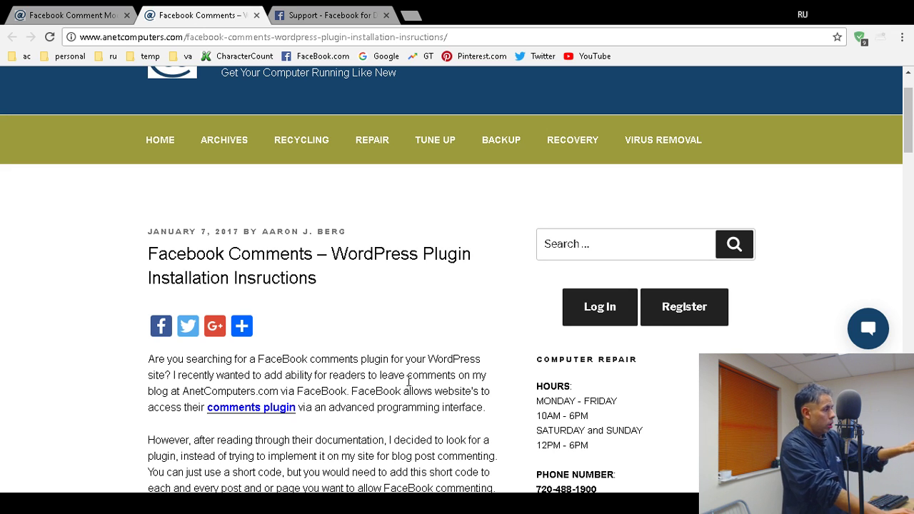
scroll(408, 382, "down", 15)
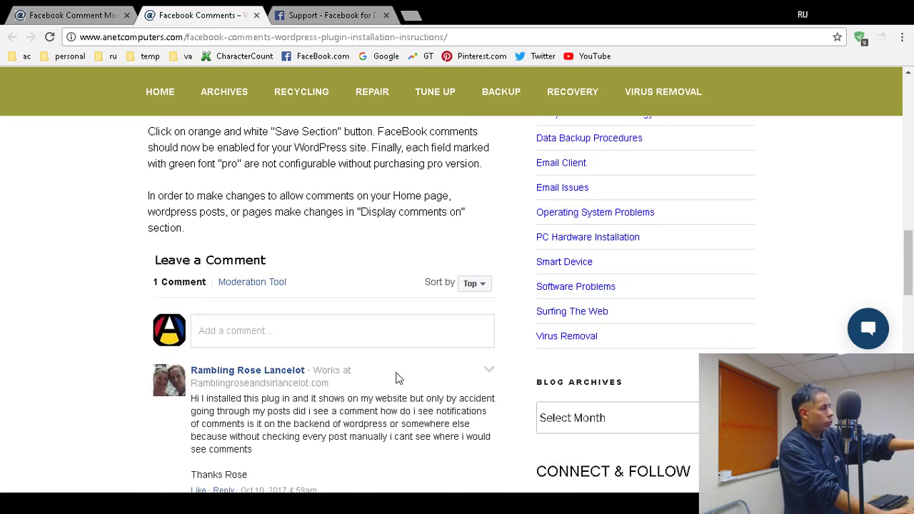
scroll(363, 329, "up", 1)
scroll(361, 357, "up", 1)
scroll(353, 390, "down", 2)
scroll(350, 386, "up", 2)
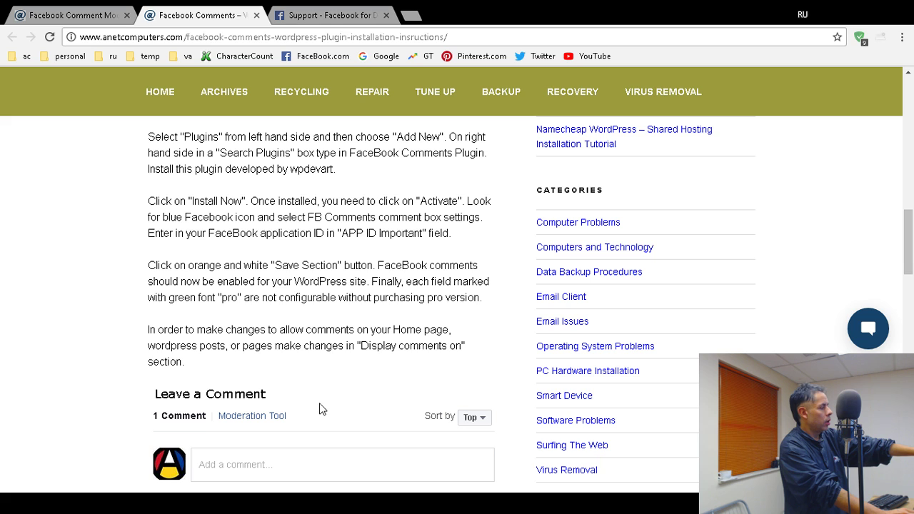
left_click(273, 426)
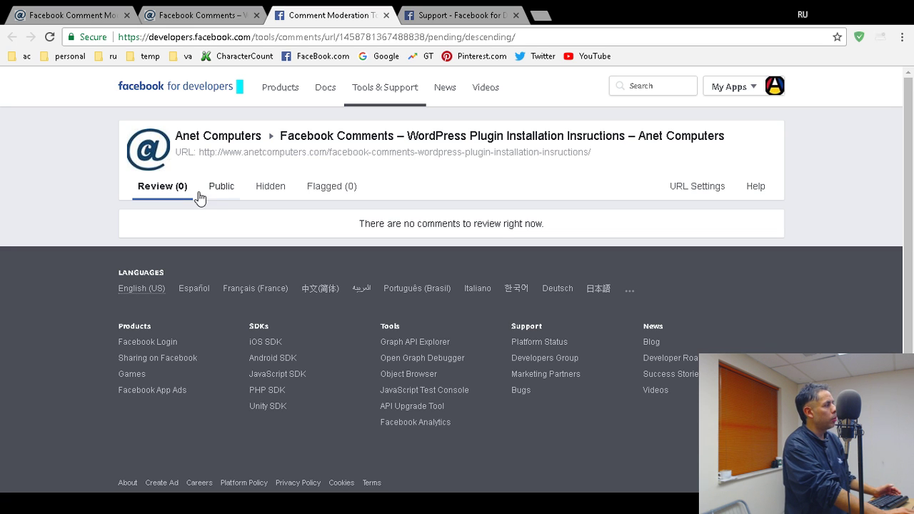
Step: Check the Public, Hidden and Flagged comment lists for the plugin installation post
left_click(222, 191)
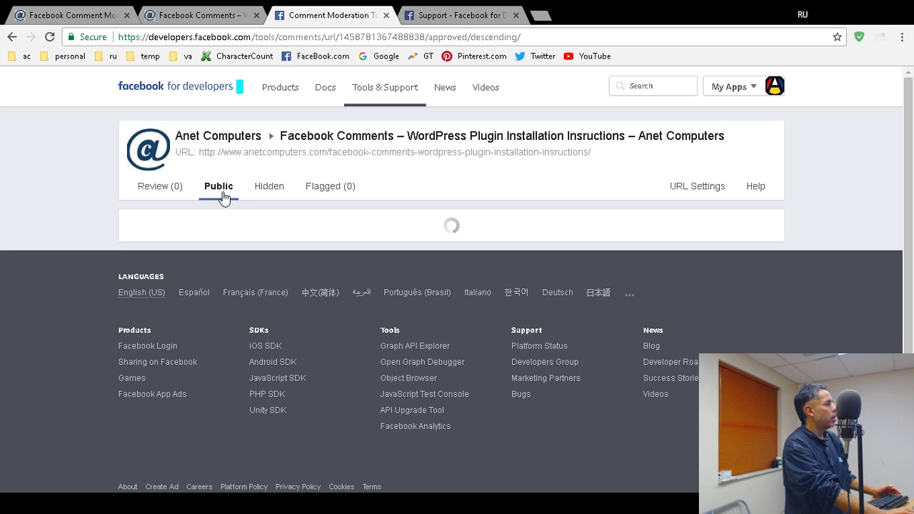
left_click(275, 195)
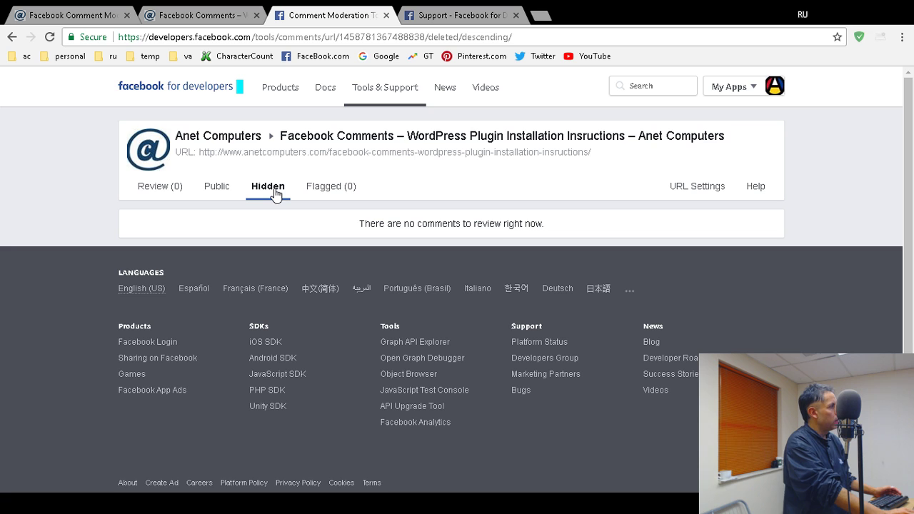
left_click(335, 192)
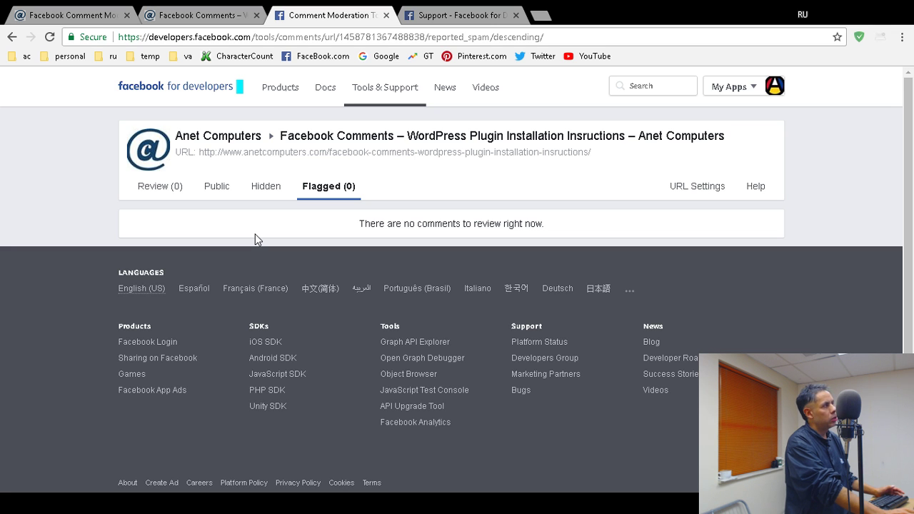
Step: Return to the moderation instructions article and reread the section on reaching the tool through Facebook's developer support page
left_click(448, 16)
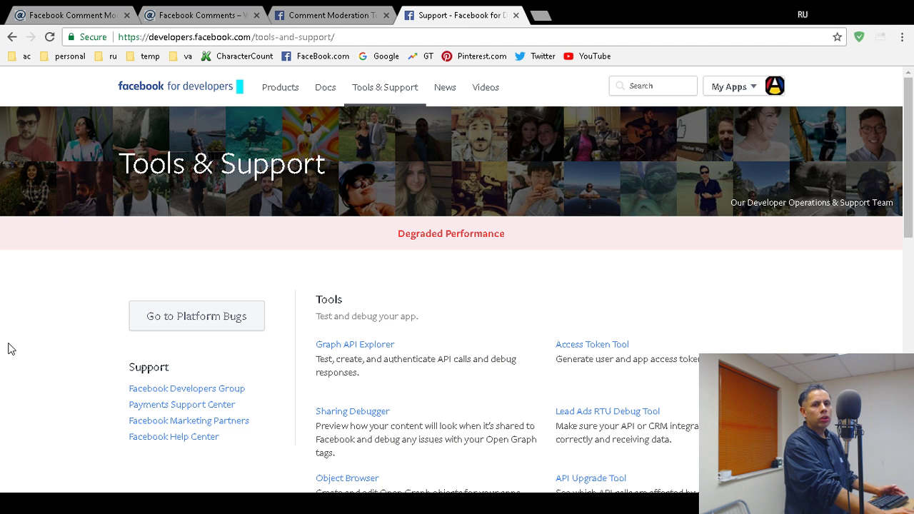
left_click(91, 20)
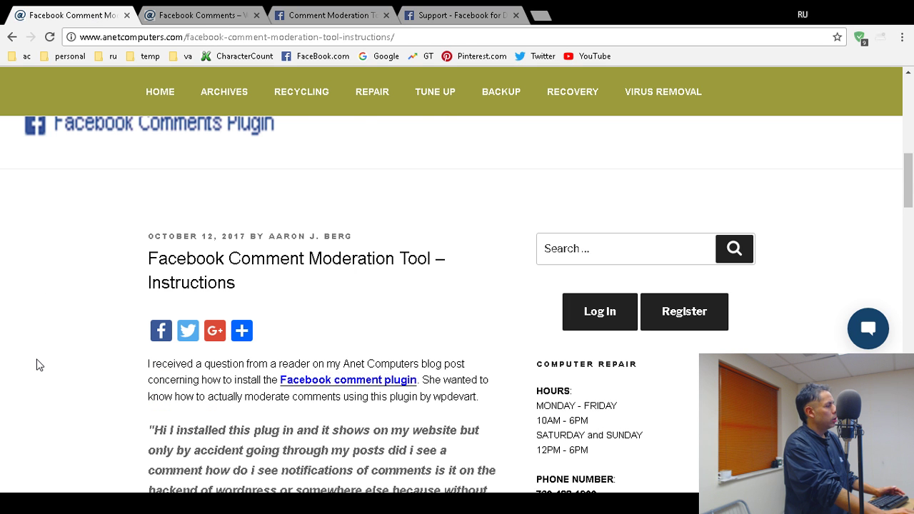
scroll(40, 365, "down", 2)
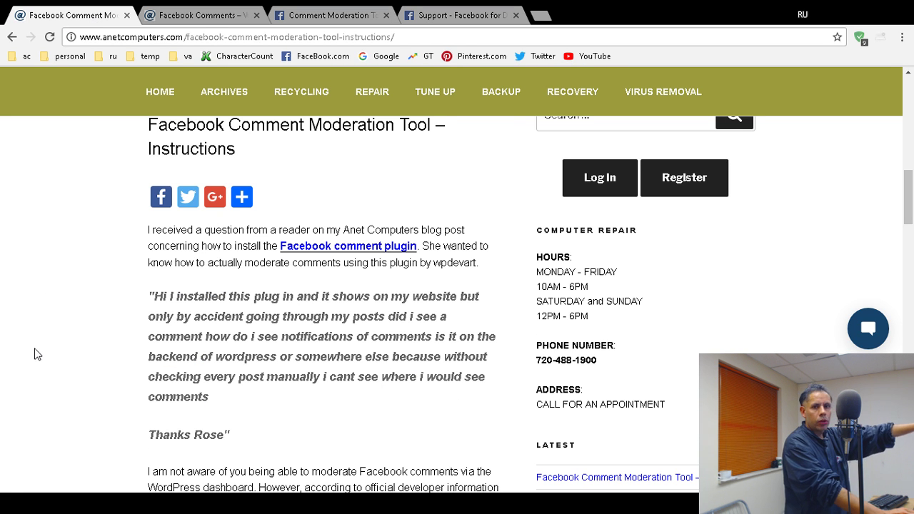
scroll(37, 354, "down", 3)
scroll(37, 354, "down", 1)
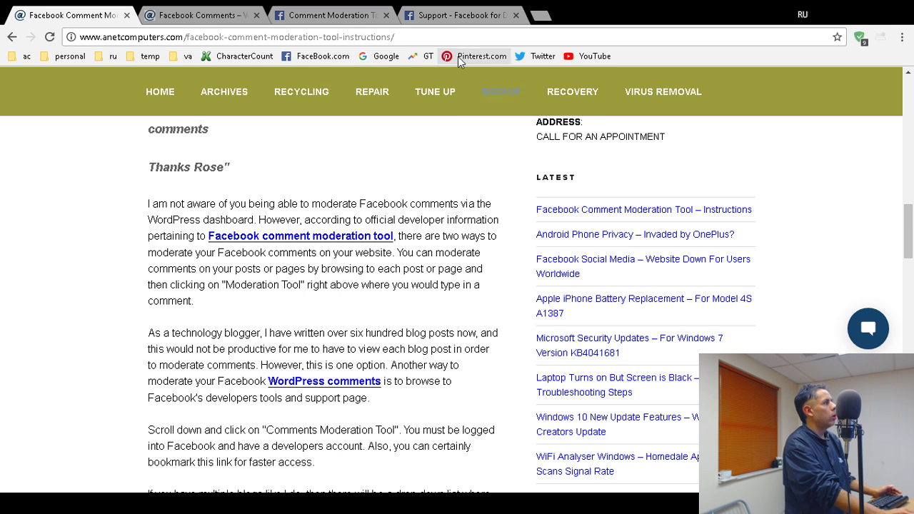
Step: Open the Comments Moderation Tool from Facebook's Tools & Support page and select the Anet Computers app
left_click(456, 17)
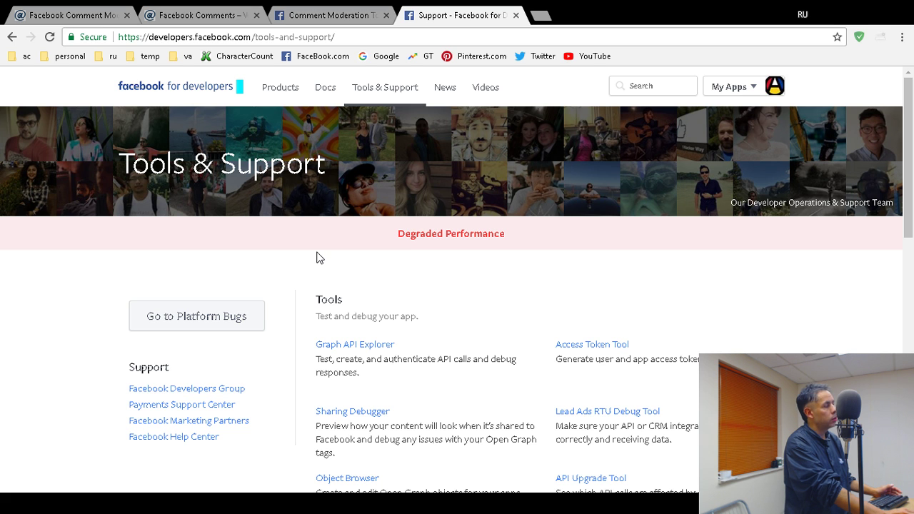
scroll(449, 322, "down", 2)
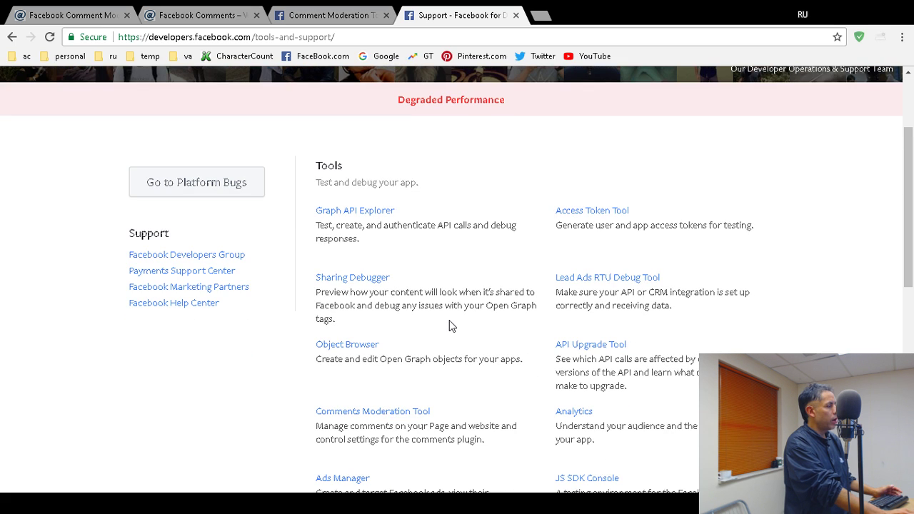
left_click(392, 413)
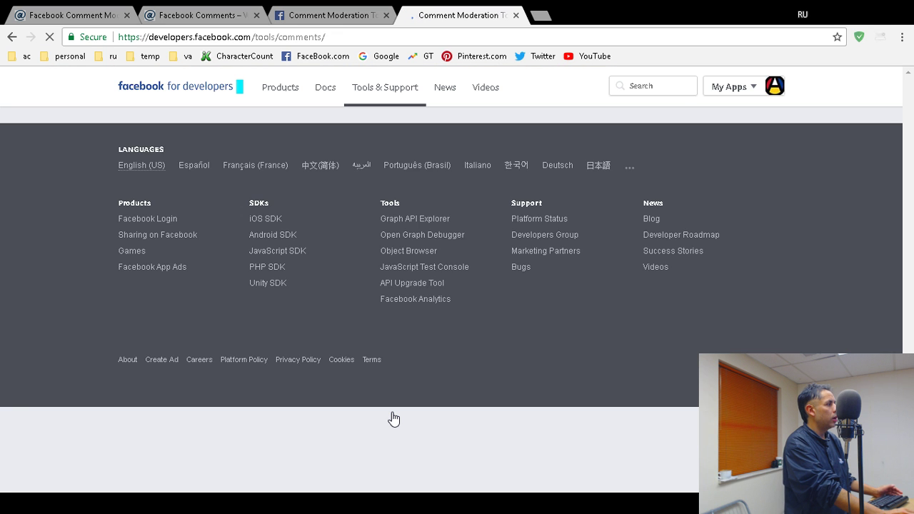
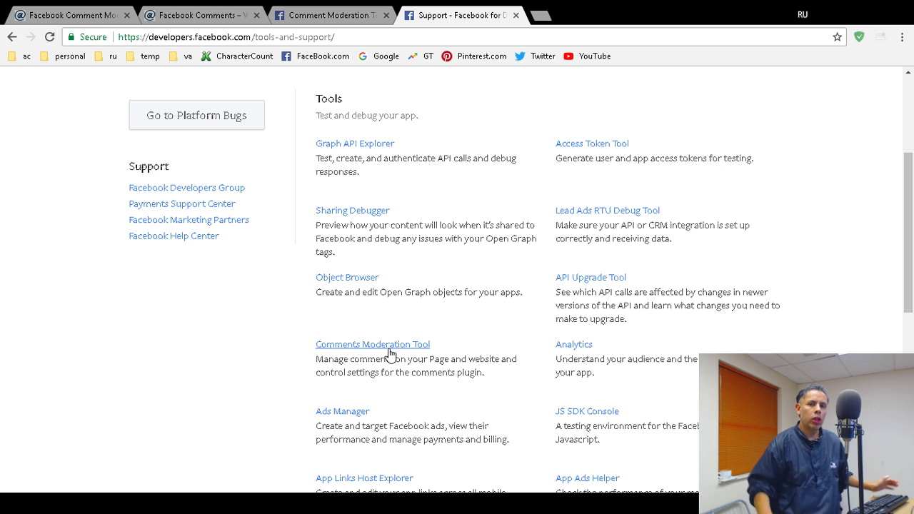
left_click(389, 350)
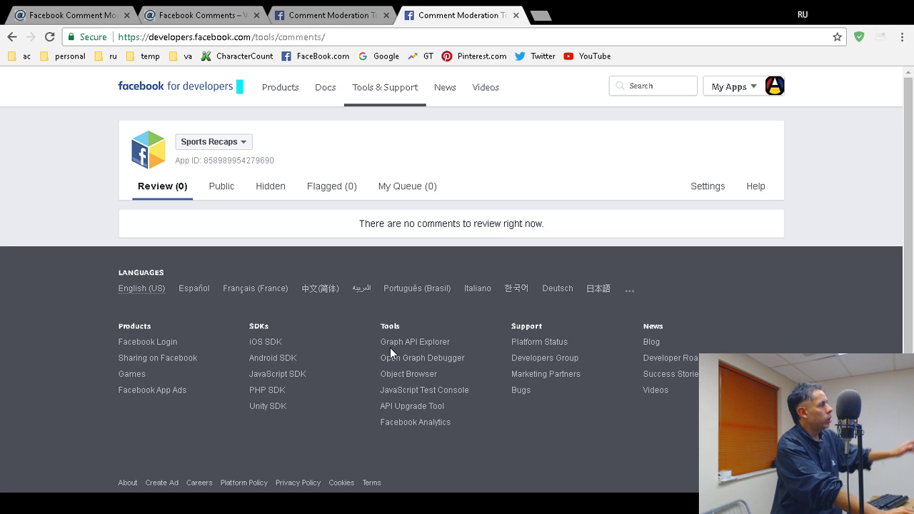
left_click(244, 145)
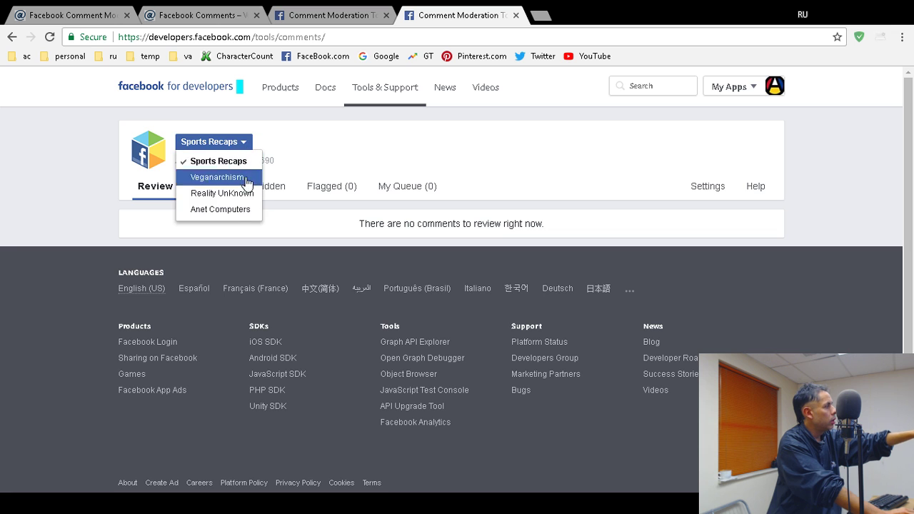
left_click(235, 212)
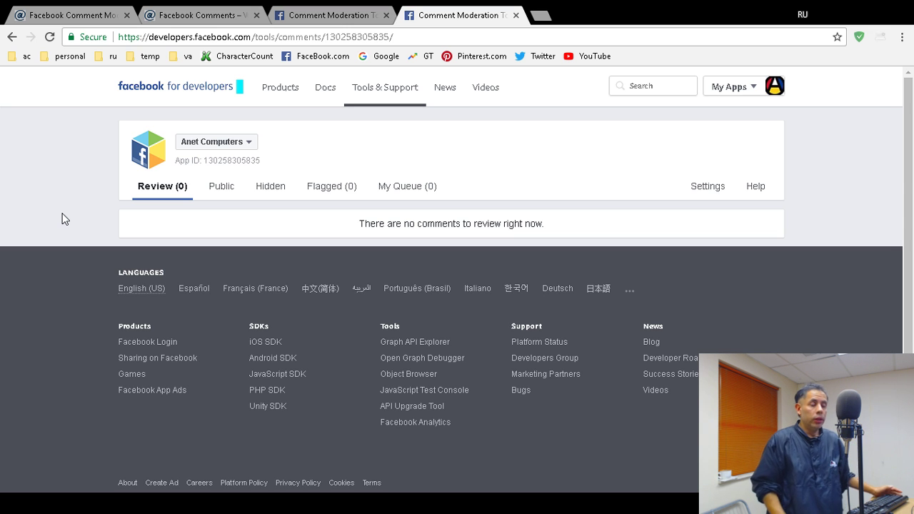
Step: Look through the Public comments of the Anet Computers app, and display its Hidden comments
left_click(220, 194)
scroll(459, 324, "down", 8)
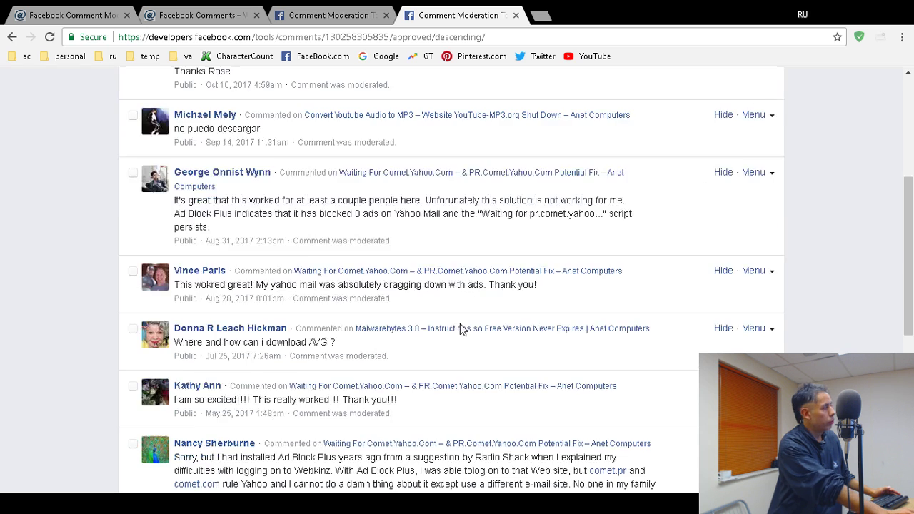
scroll(459, 325, "up", 1)
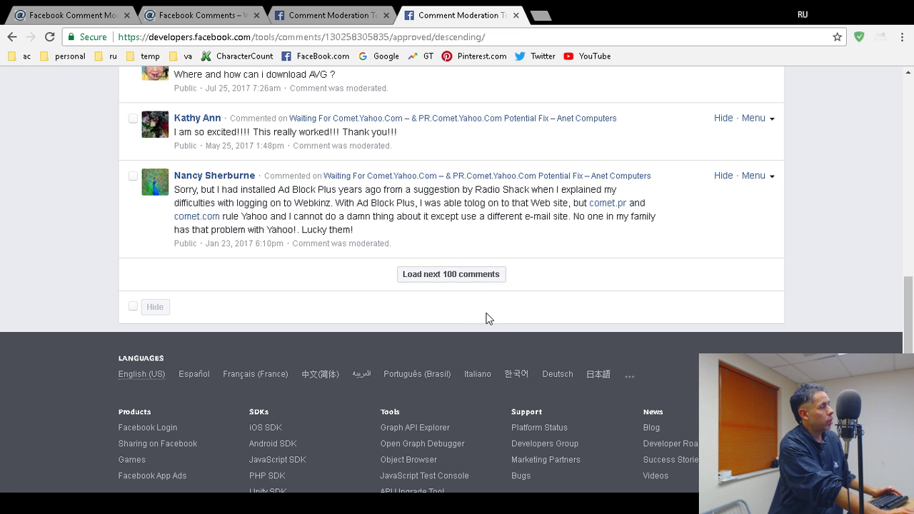
scroll(485, 316, "up", 8)
left_click(275, 190)
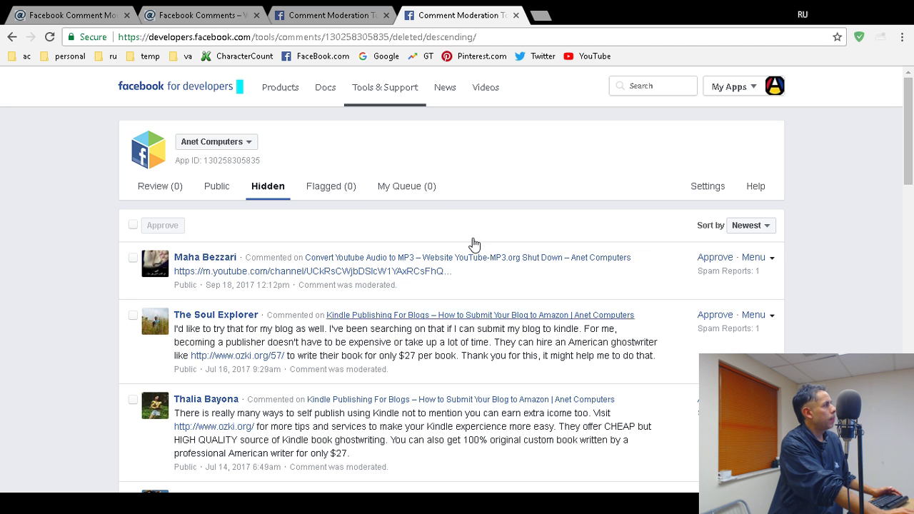
Step: Go back to the moderation instructions article and read the explanation of the five comment categories and the settings
left_click(82, 18)
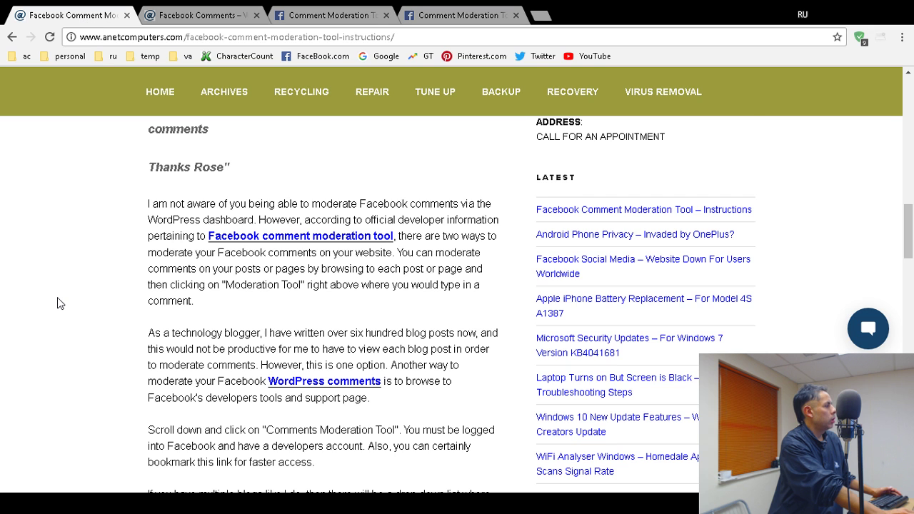
scroll(58, 300, "down", 2)
scroll(58, 300, "down", 2)
scroll(59, 301, "down", 2)
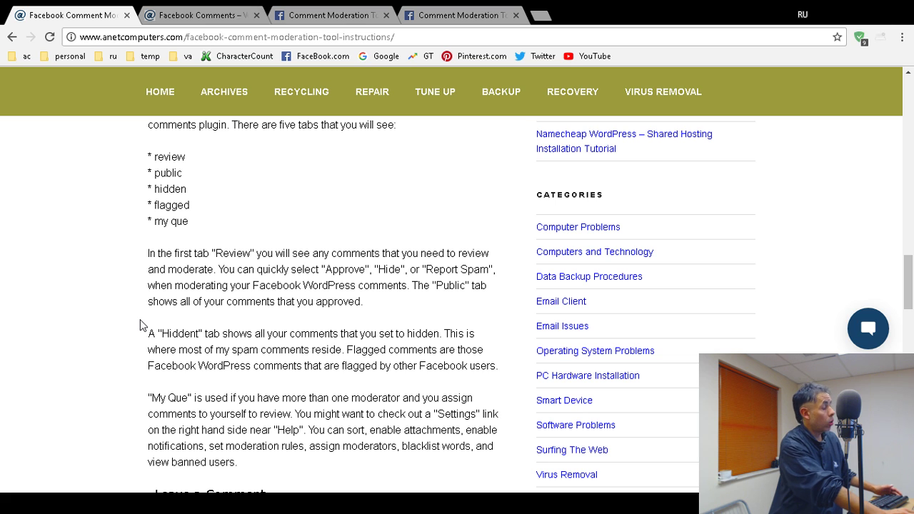
Step: Reorder the browser tabs so the app-wide moderation page precedes the single-post one, and switch to the single-post page
left_click(210, 17)
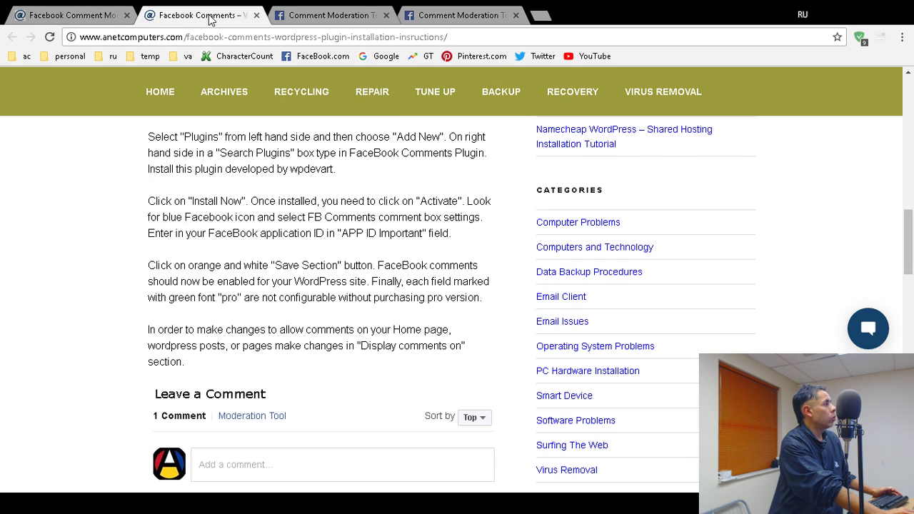
left_click(289, 17)
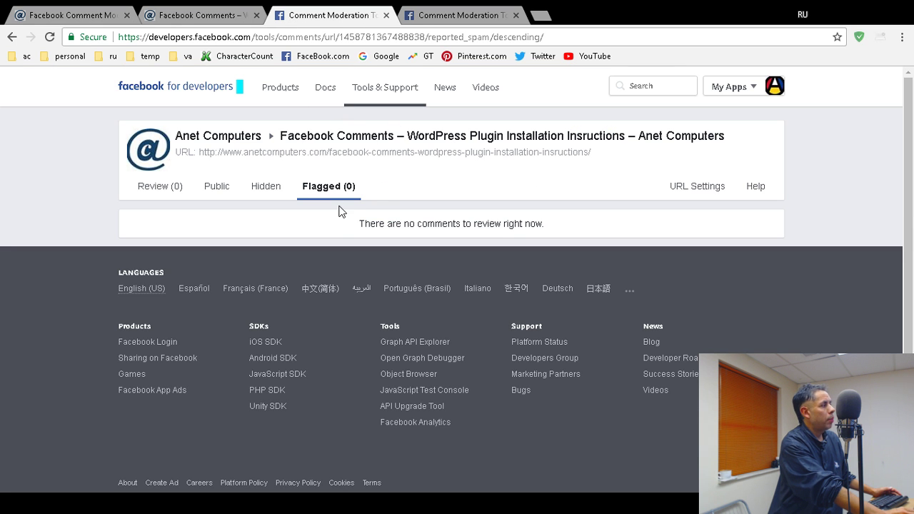
left_click(439, 16)
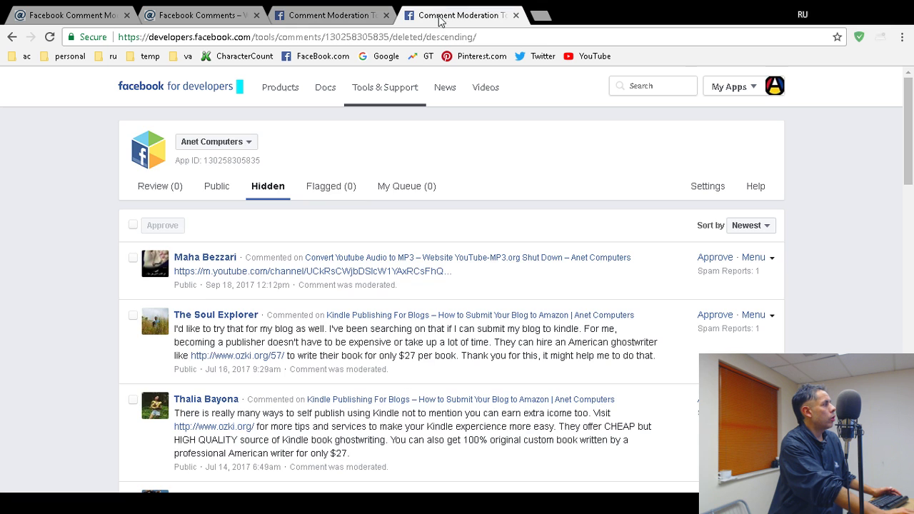
left_click(386, 15)
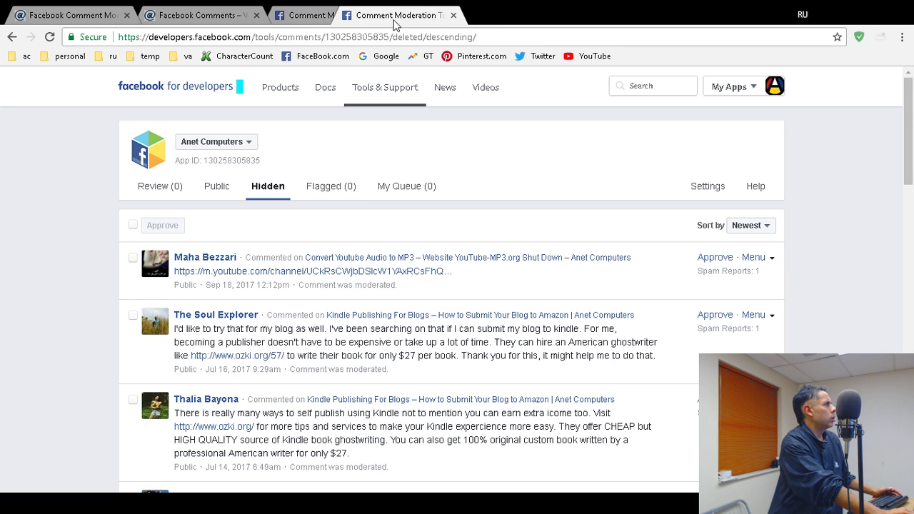
left_click(480, 20)
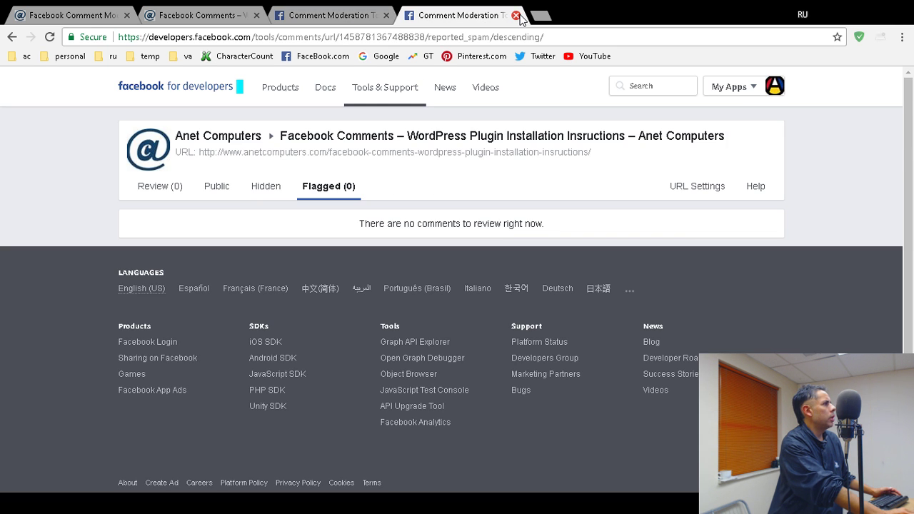
Step: Close the single-post moderation page and display the Flagged comments and My Queue of the Anet Computers app
left_click(515, 15)
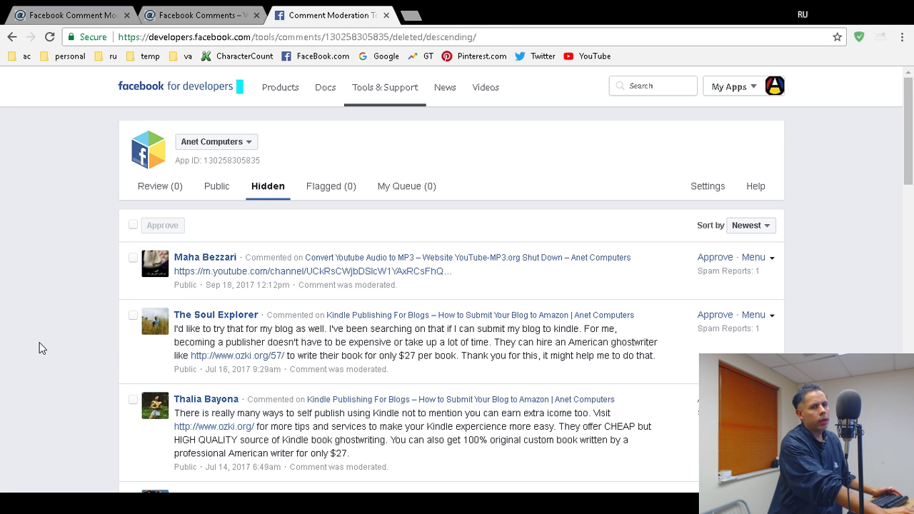
left_click(344, 187)
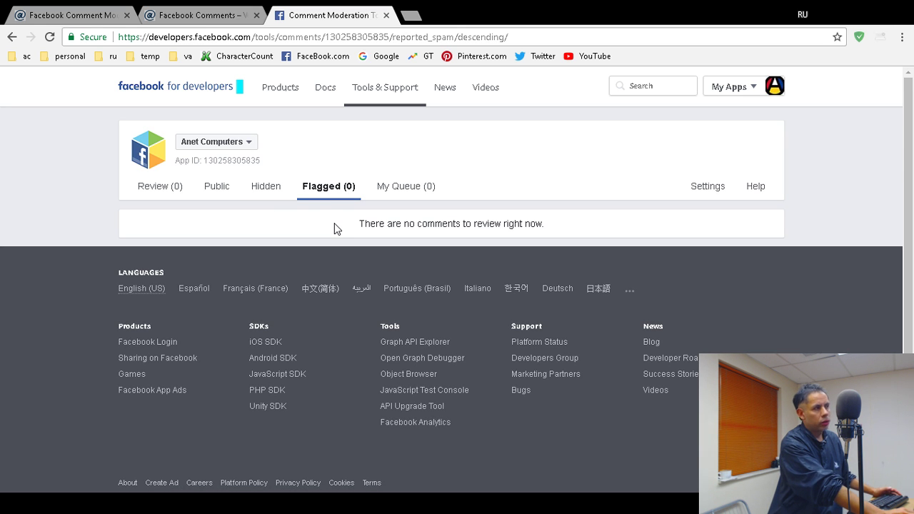
left_click(400, 195)
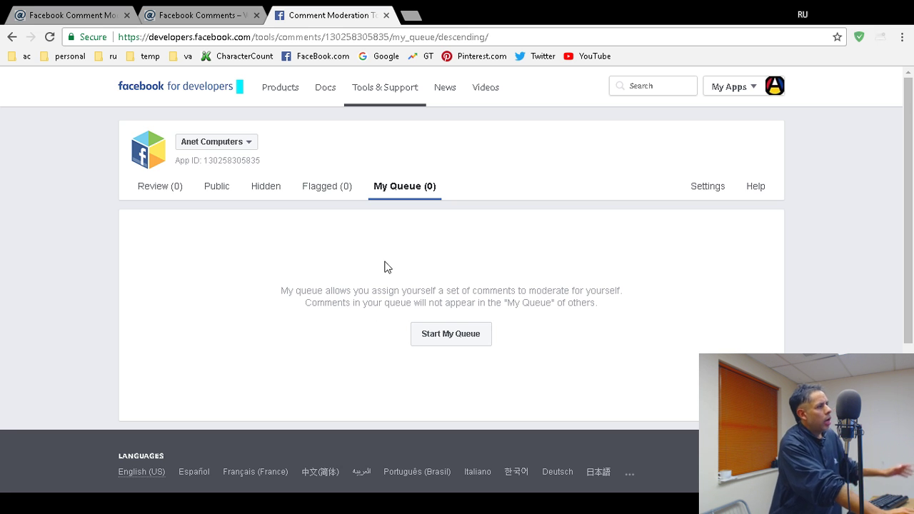
Step: Examine the app's general comment settings and the pages available for comment mirroring, comparing with the post's comment section, and leave without saving
left_click(706, 187)
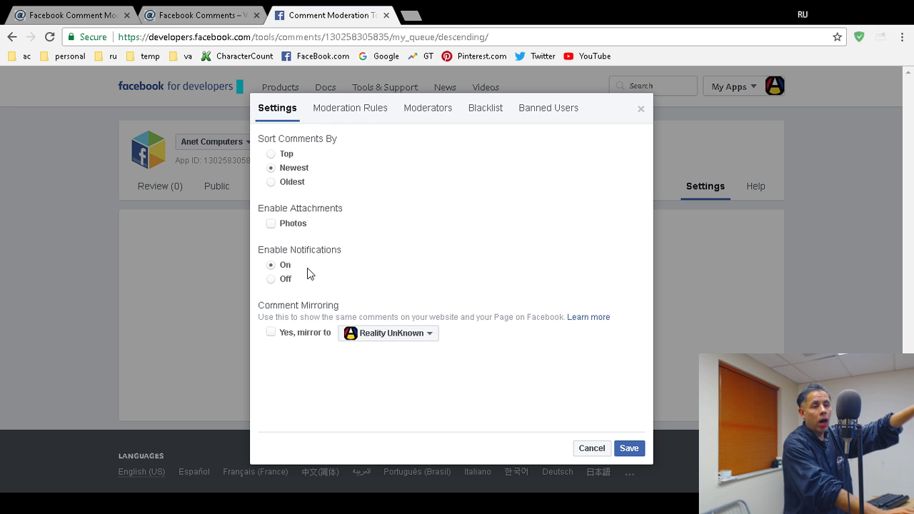
left_click(179, 15)
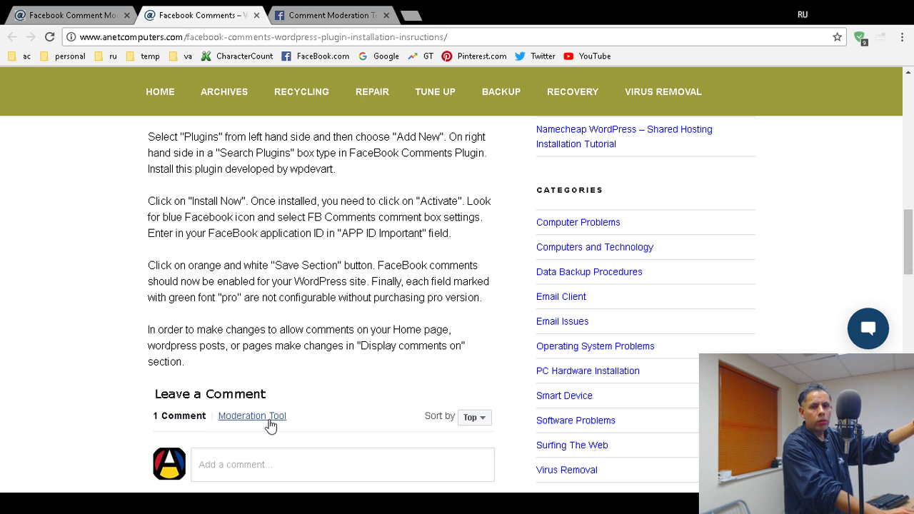
left_click(342, 19)
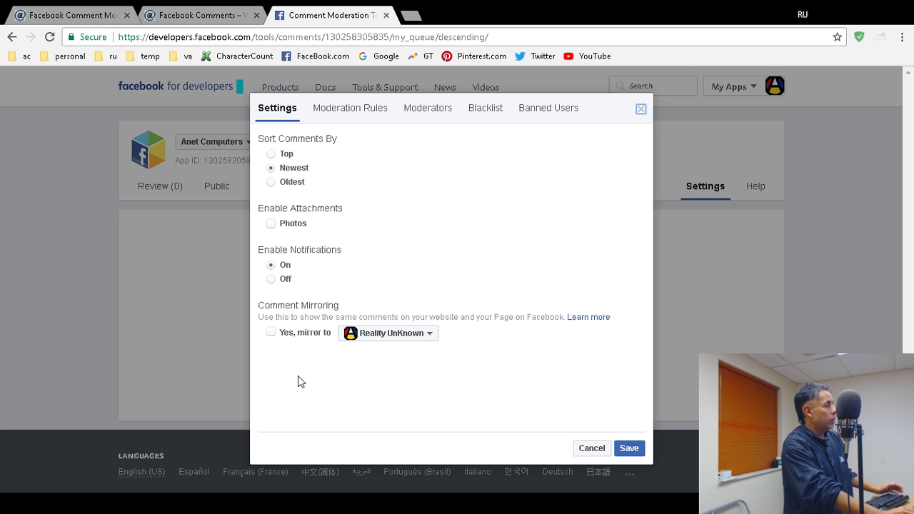
left_click(423, 333)
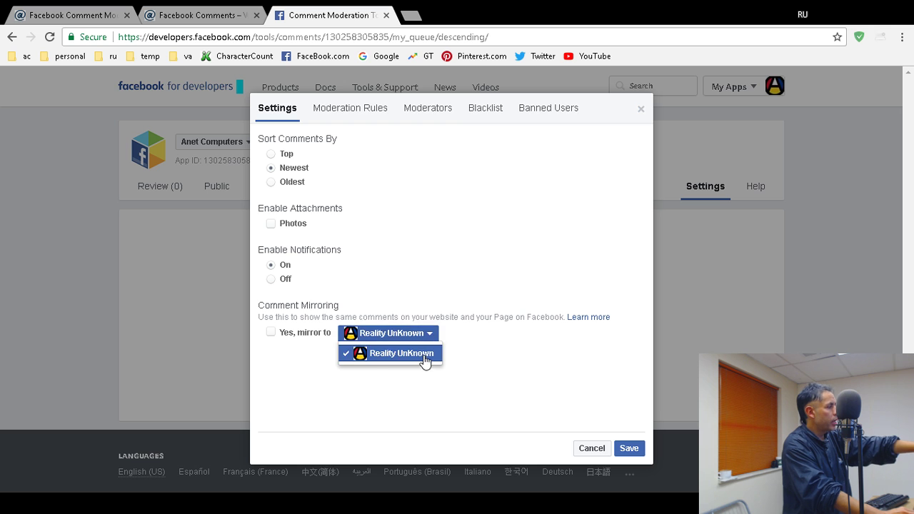
left_click(464, 285)
left_click(591, 448)
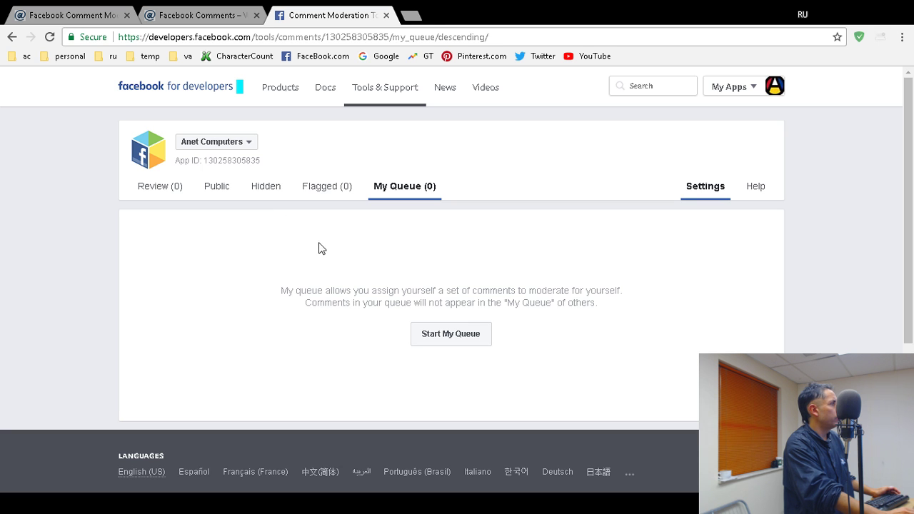
Step: Display the app's comments for Review, and read through the Moderation Rules in its settings
left_click(162, 187)
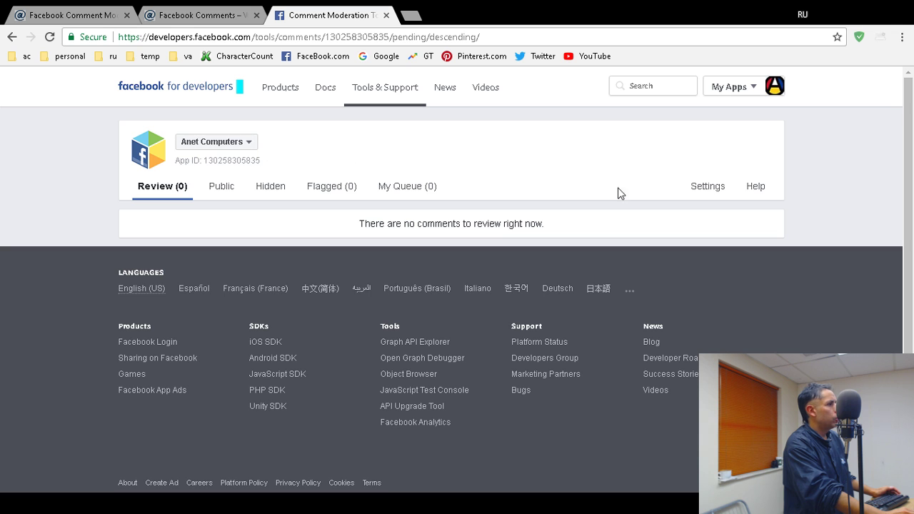
left_click(706, 186)
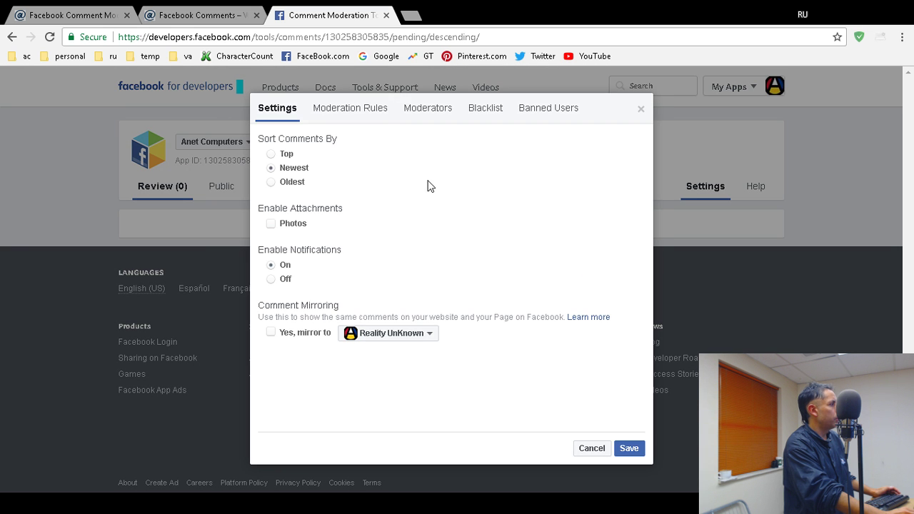
left_click(350, 108)
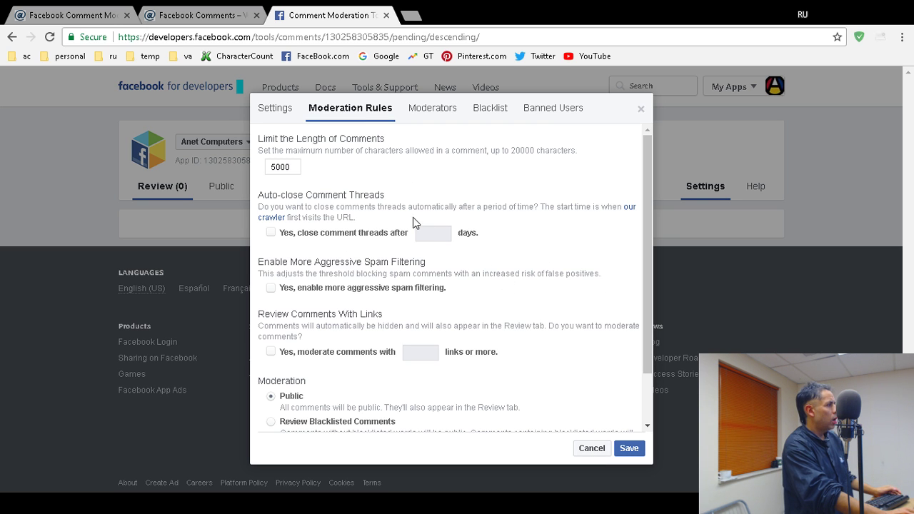
scroll(493, 314, "down", 1)
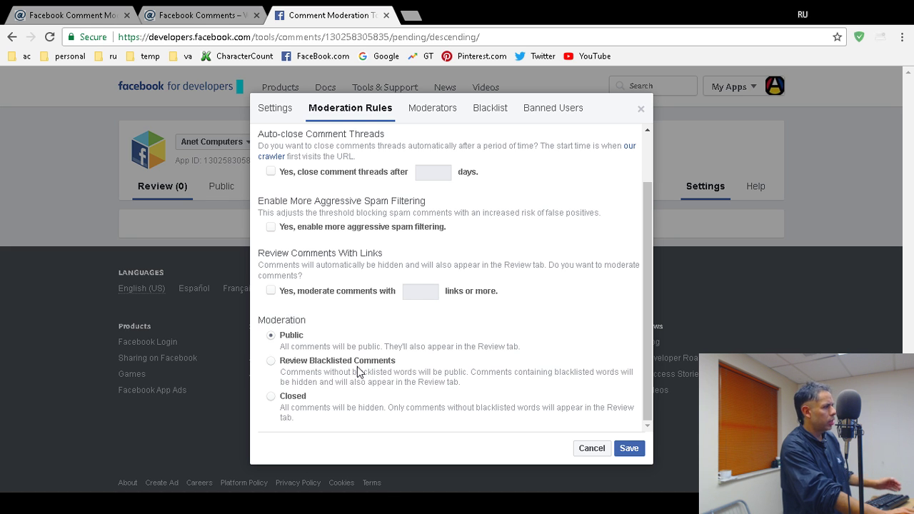
scroll(360, 373, "up", 1)
Step: View the Moderators, Blacklist and Banned Users settings of the app, and close the settings without saving
left_click(432, 108)
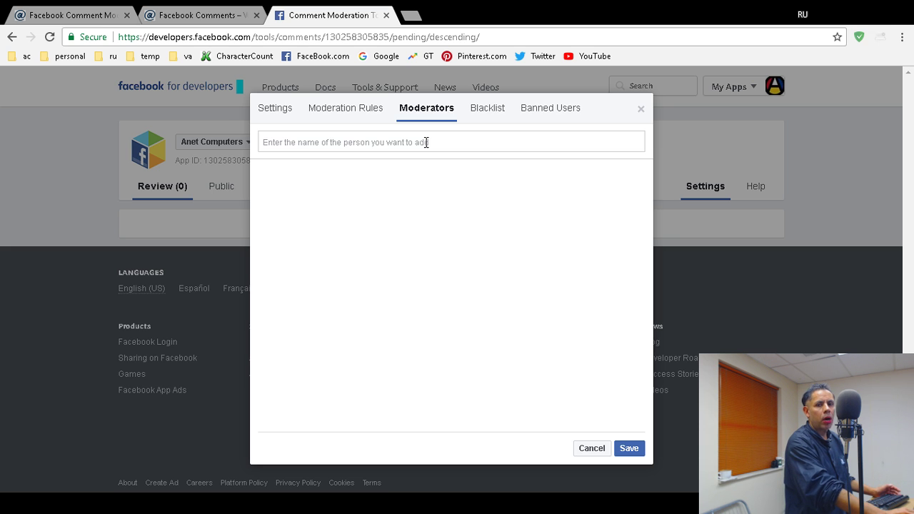
left_click(486, 113)
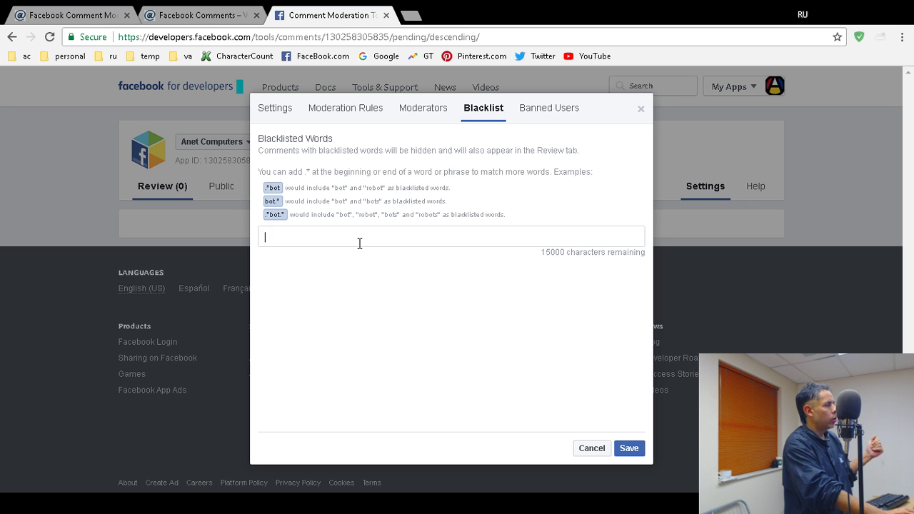
left_click(548, 107)
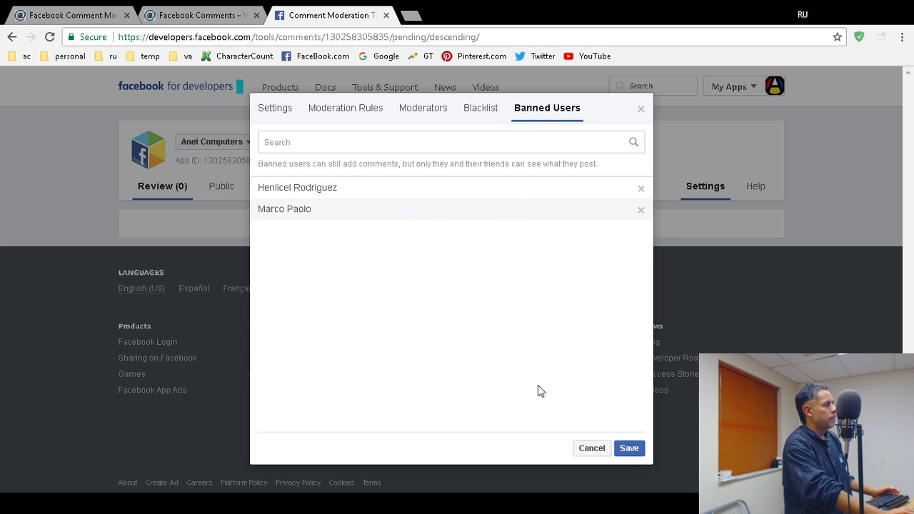
left_click(590, 447)
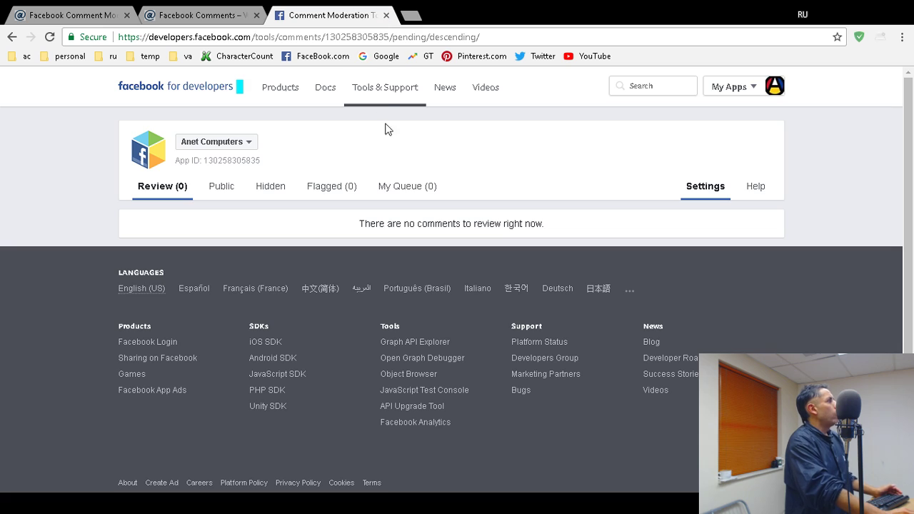
Step: Open the comments plugin documentation linked in the WordPress plugin installation article, and close it along with the app-wide moderation page
left_click(179, 15)
scroll(310, 350, "up", 3)
scroll(310, 350, "up", 8)
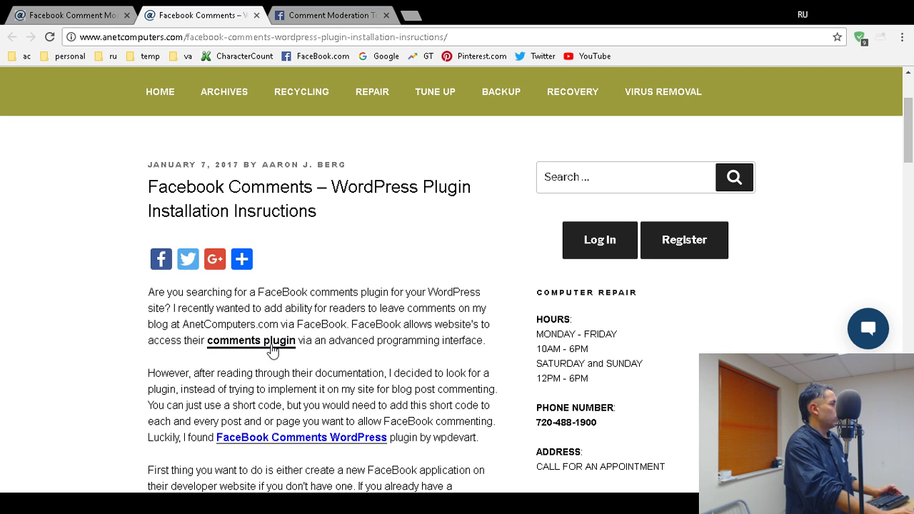
left_click(272, 346)
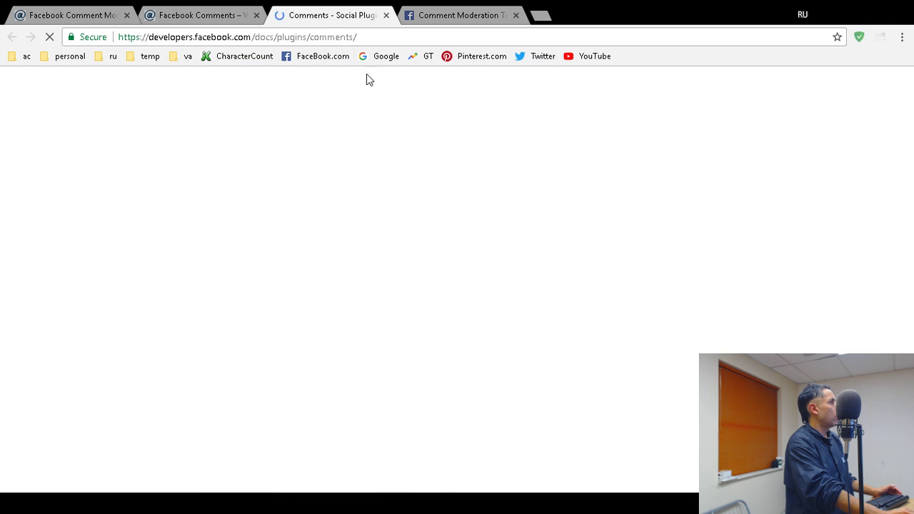
middle_click(365, 19)
middle_click(365, 19)
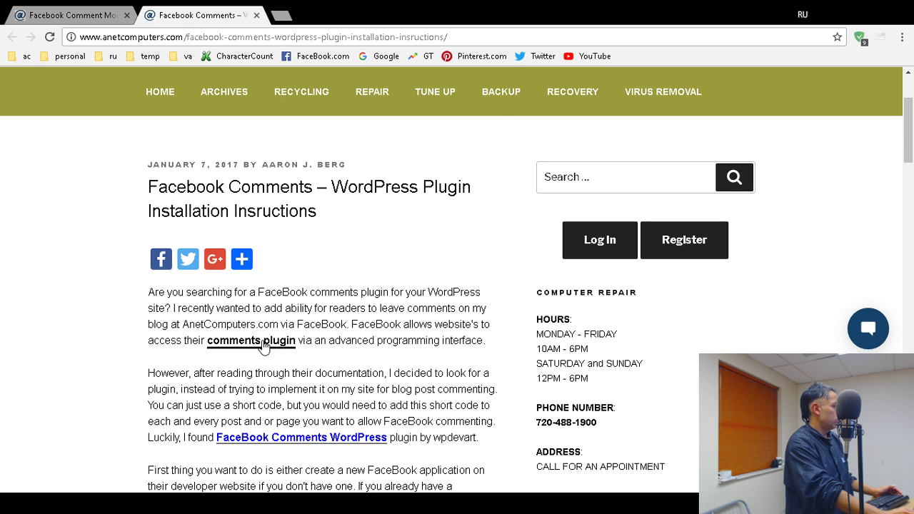
Step: Look over the opening paragraphs of the Facebook Comments WordPress plugin installation article
scroll(262, 343, "down", 4)
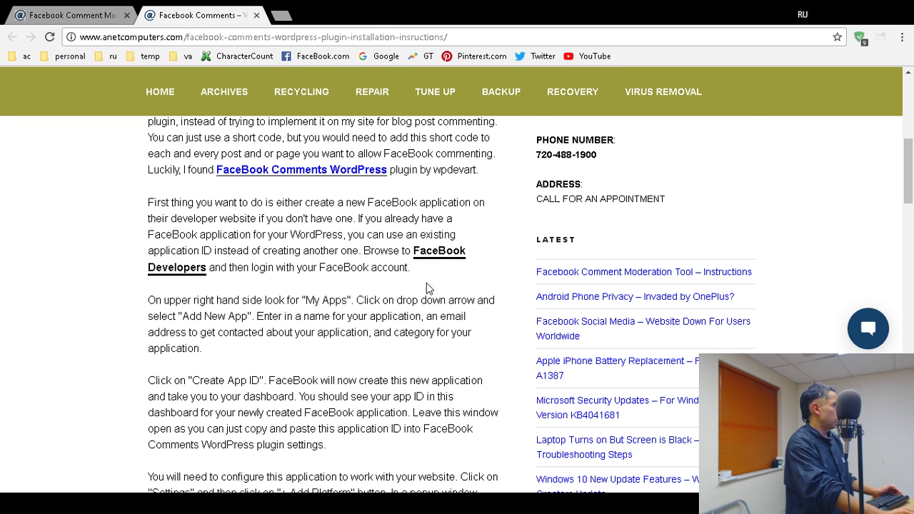
scroll(426, 286, "up", 5)
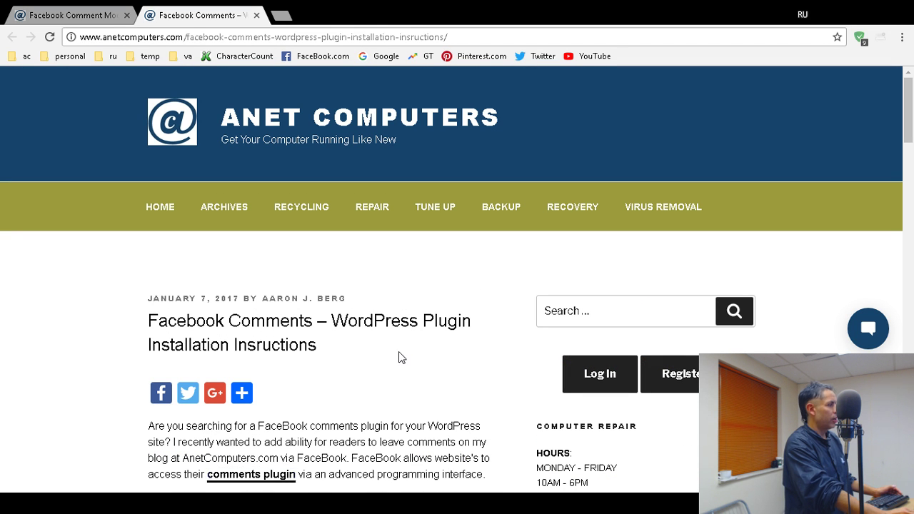
scroll(398, 352, "down", 1)
scroll(399, 351, "up", 1)
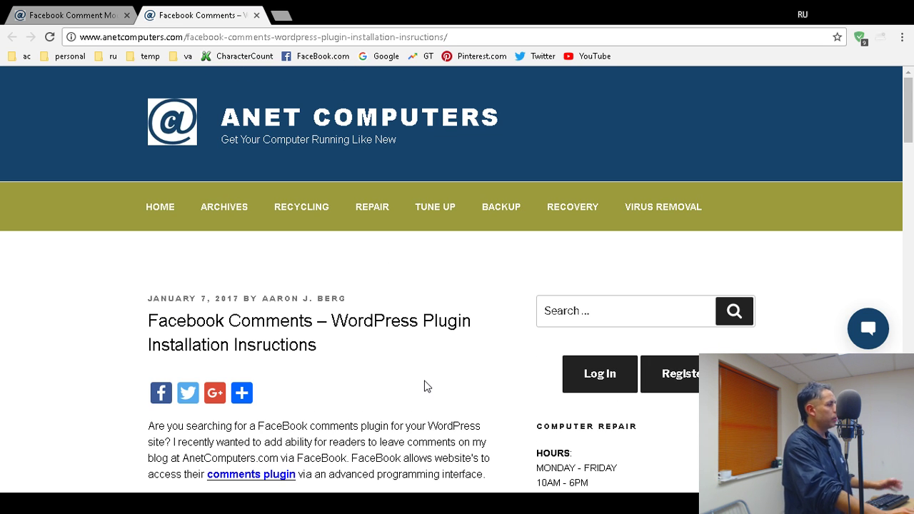
scroll(427, 386, "down", 1)
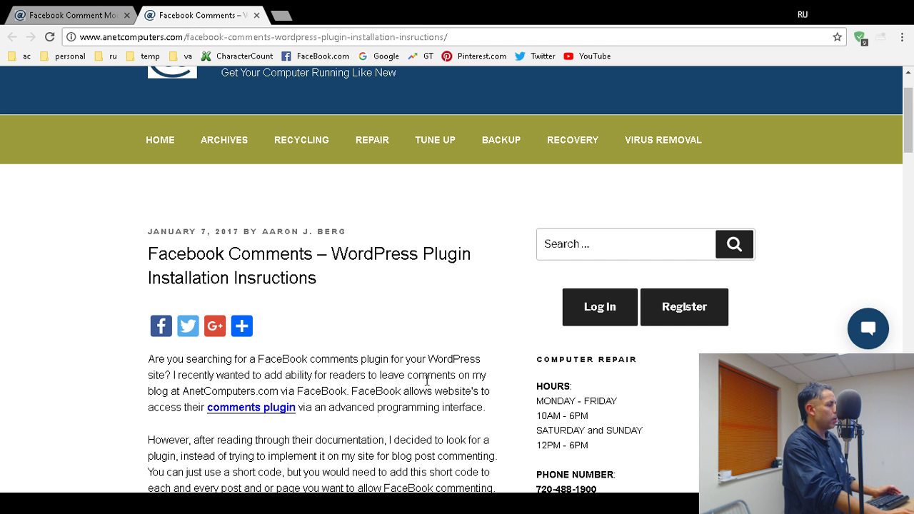